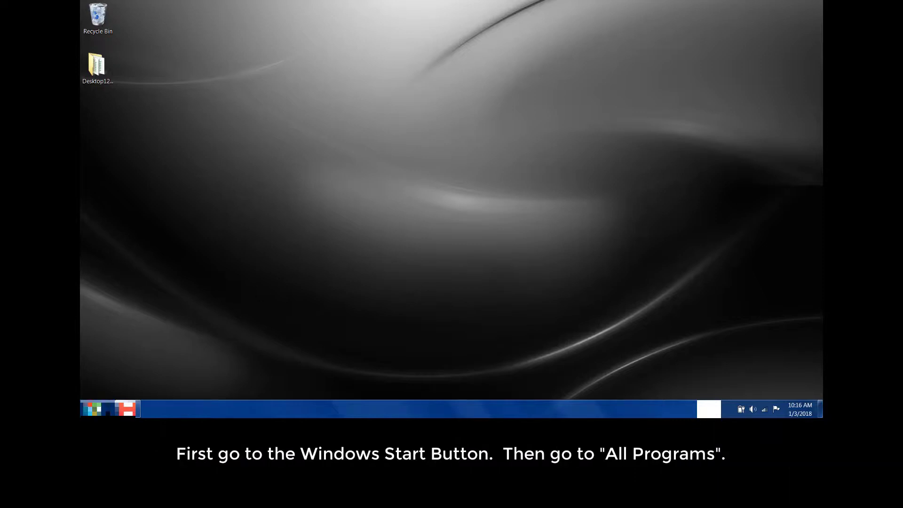
- Launch GTX-4 Maintenance from Start > All Programs > Brother GTX-4 Tools
click(94, 409)
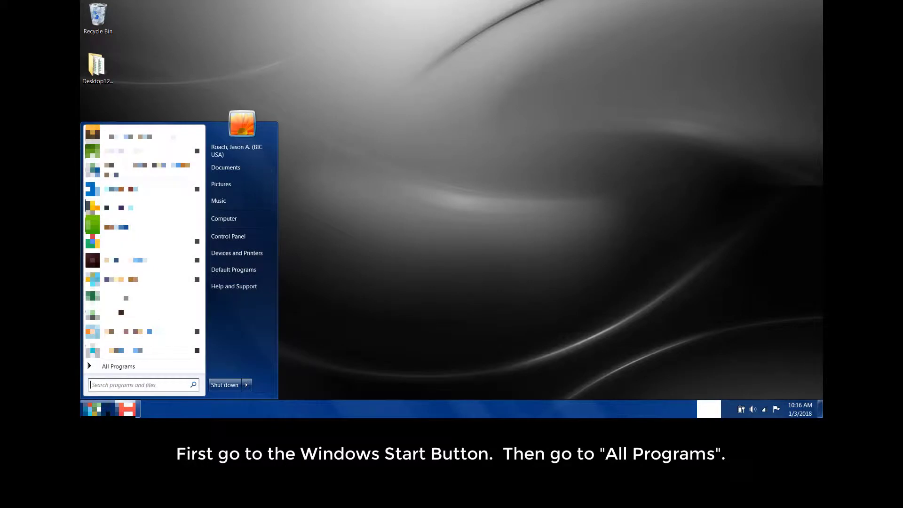
click(118, 366)
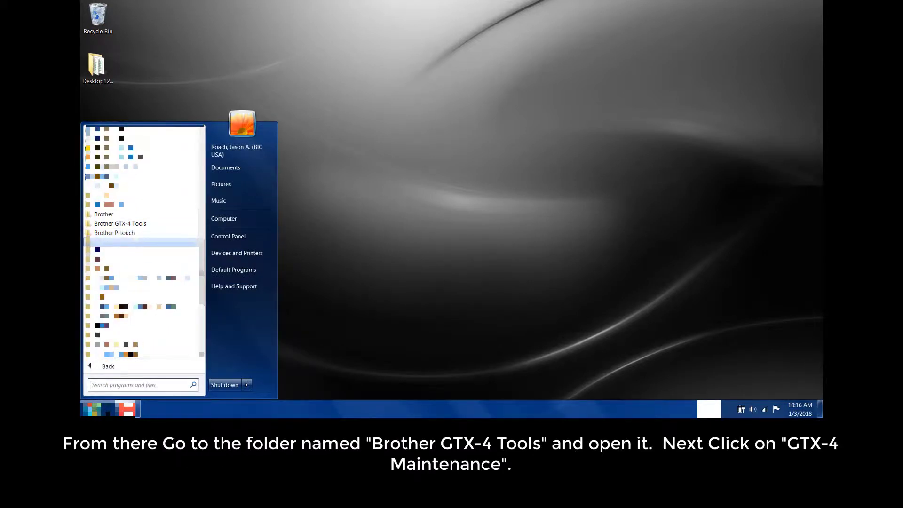
click(120, 224)
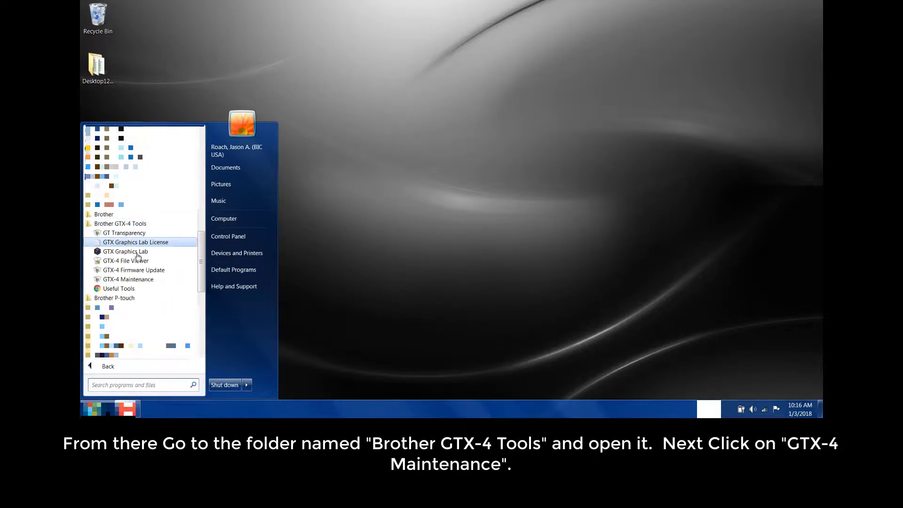
click(128, 280)
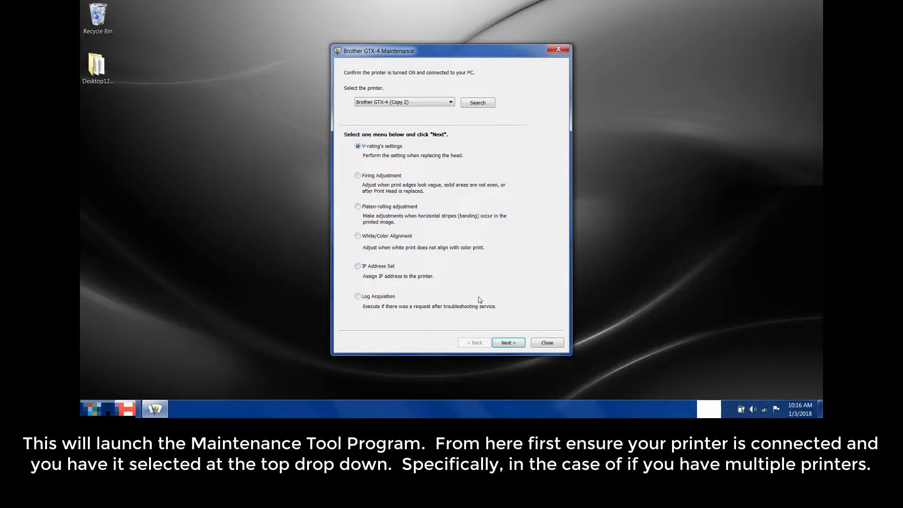
- Verify the printer list shows Brother GTX-4 (Copy 2) and select Platen-rolling adjustment
click(451, 105)
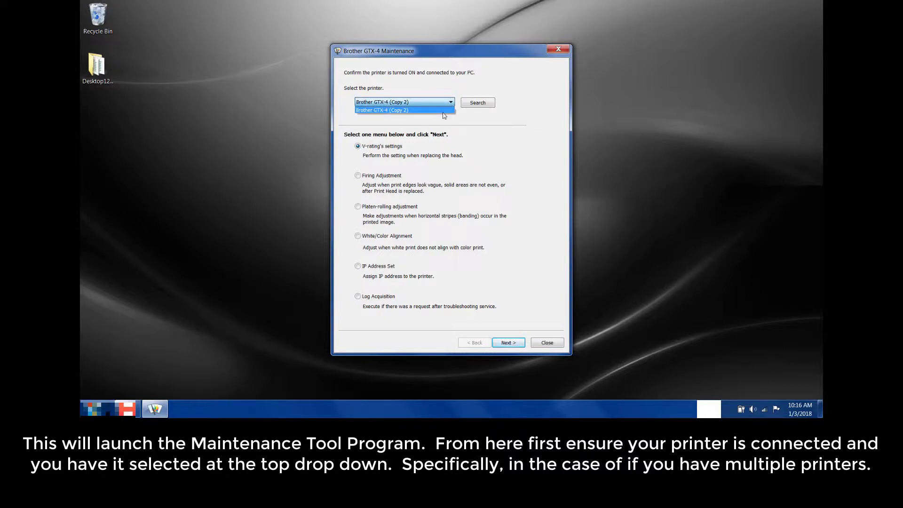
click(389, 149)
click(387, 206)
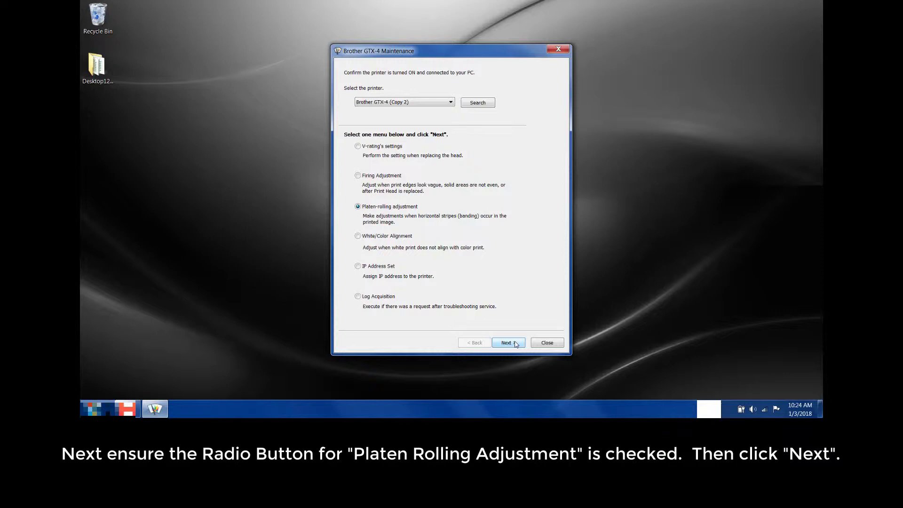
- Begin the wizard, confirm 'V-rating setting and Firing Adjustment are already done', and reach Step 2
click(509, 343)
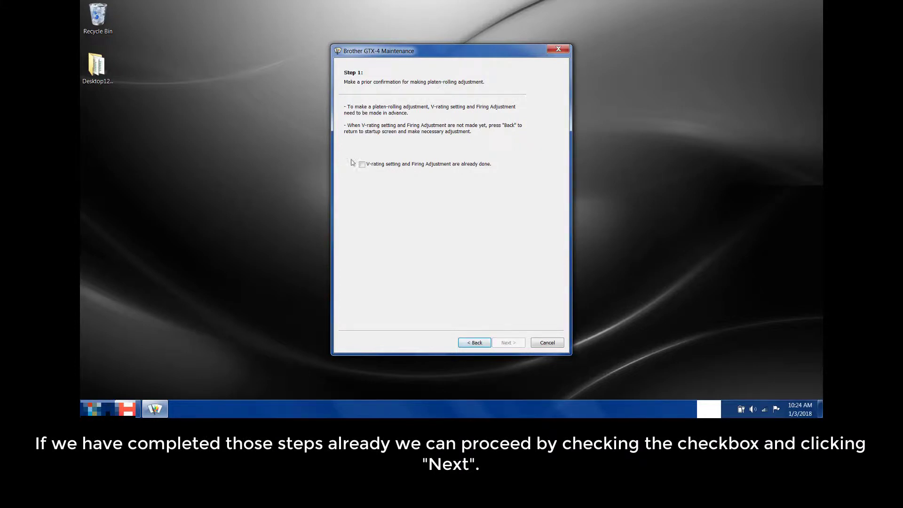
click(362, 164)
click(508, 343)
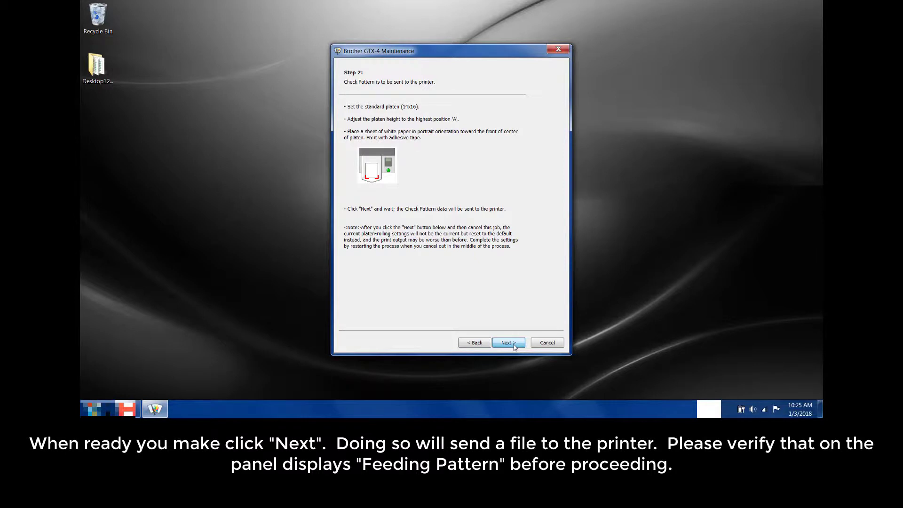
- Send the check pattern from Step 2 and print it at Step 3
click(516, 345)
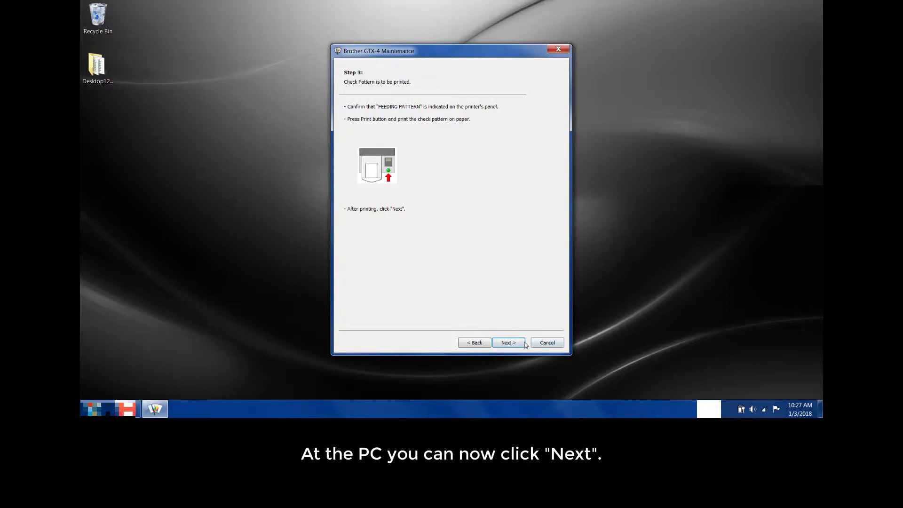
- On Step 4, review the pattern example and set RVS to 2, leaving FWD at 0
click(513, 343)
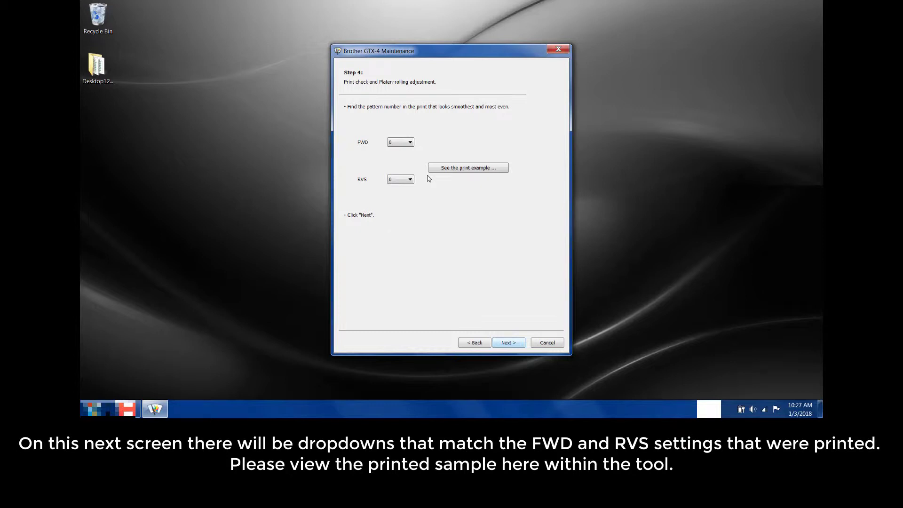
click(451, 168)
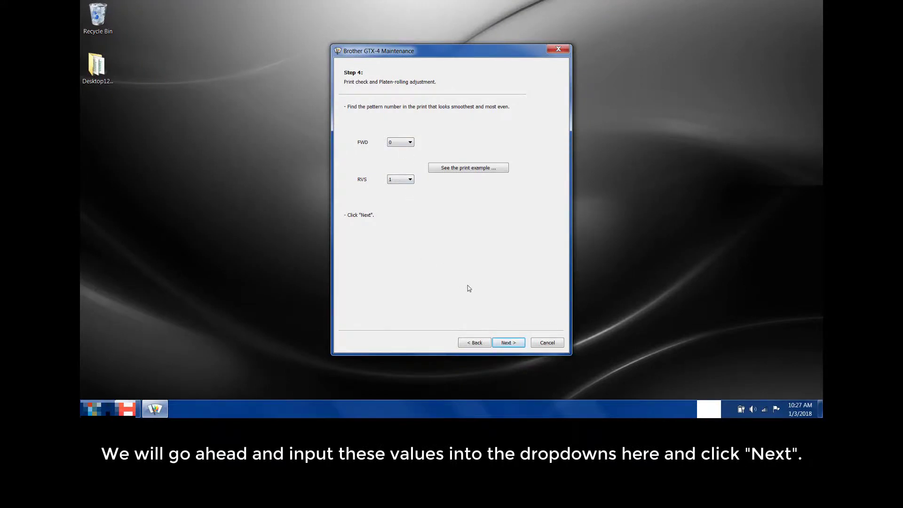
click(402, 180)
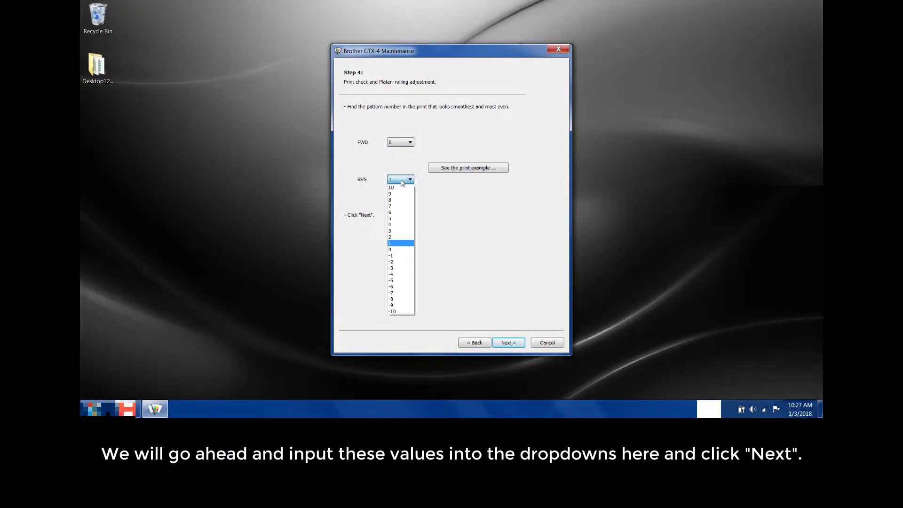
click(395, 238)
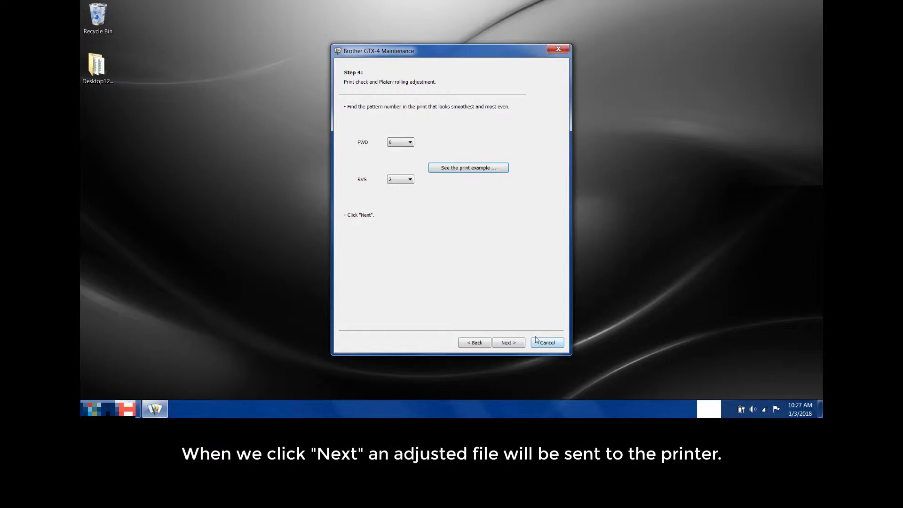
- Submit FWD 0 and RVS 2, reprinting the pattern through to Step 6
click(509, 343)
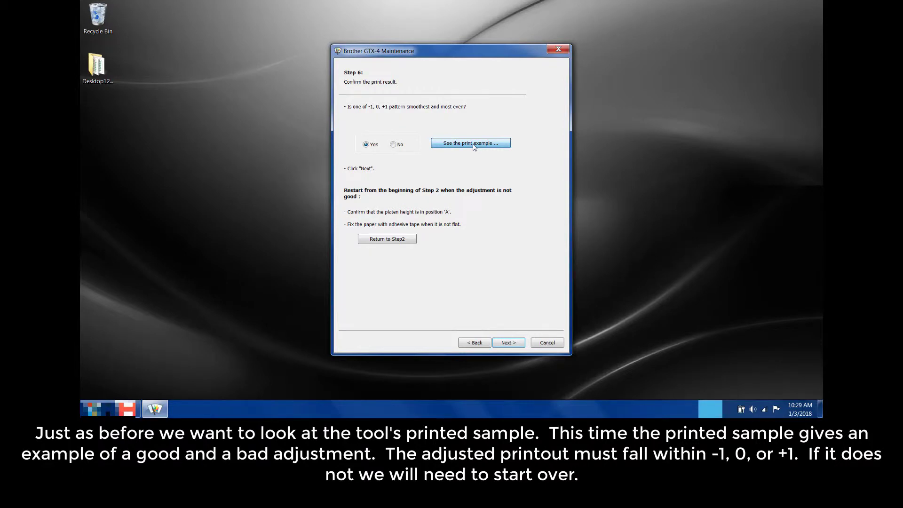
- Review the good and bad print examples, answer Yes, and advance to Step 7
click(475, 147)
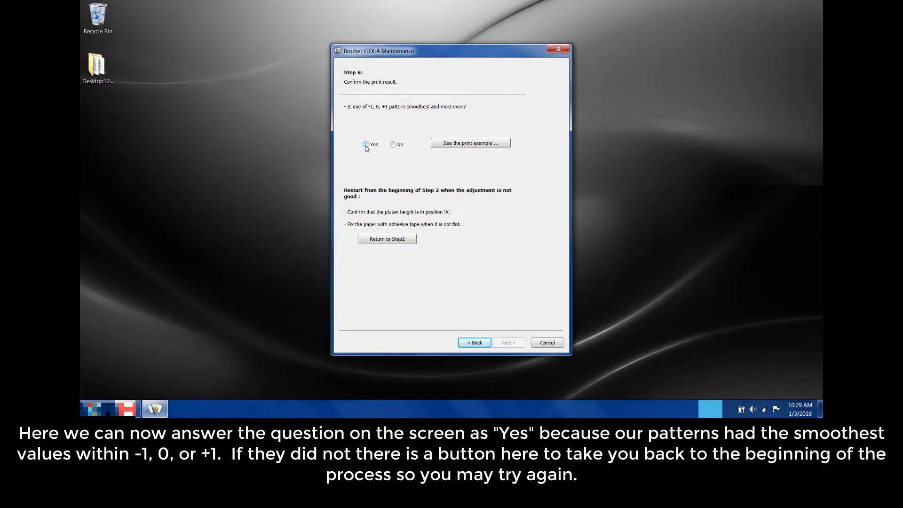
click(366, 145)
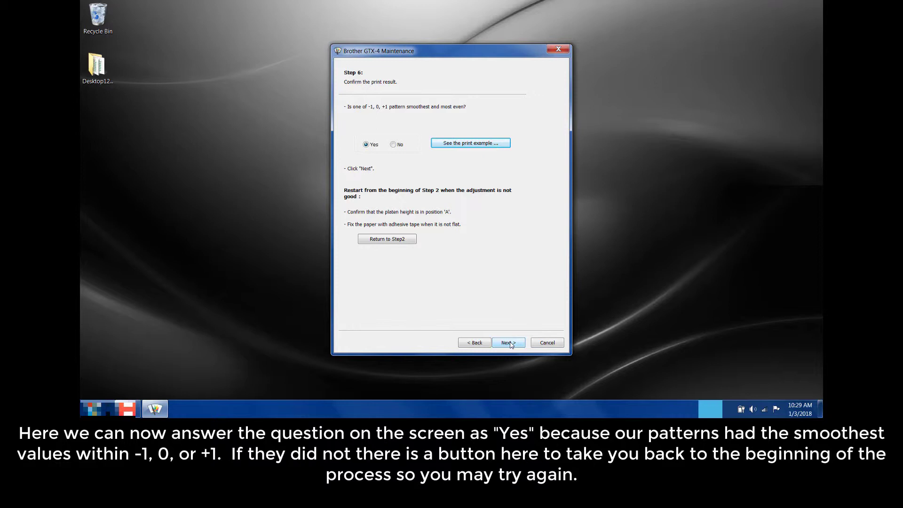
click(509, 343)
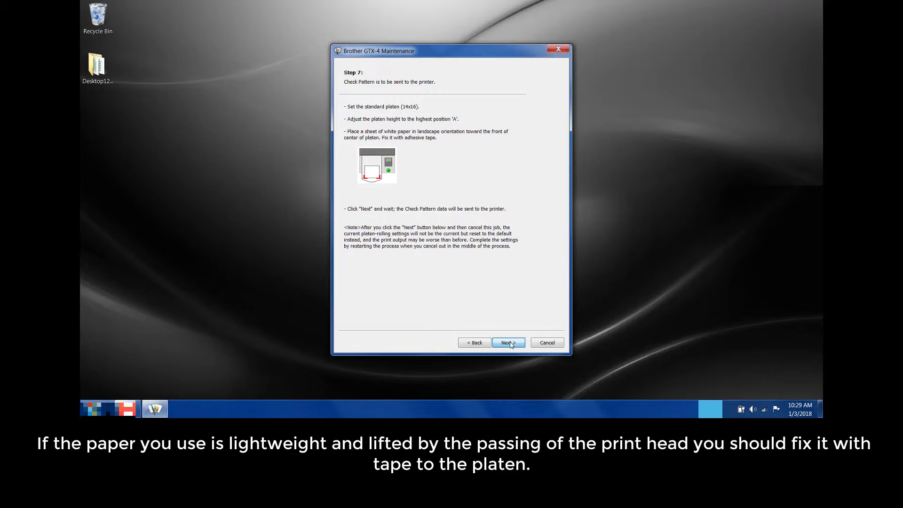
- Send the Check Pattern data from Step 7 to reach Step 8
click(508, 343)
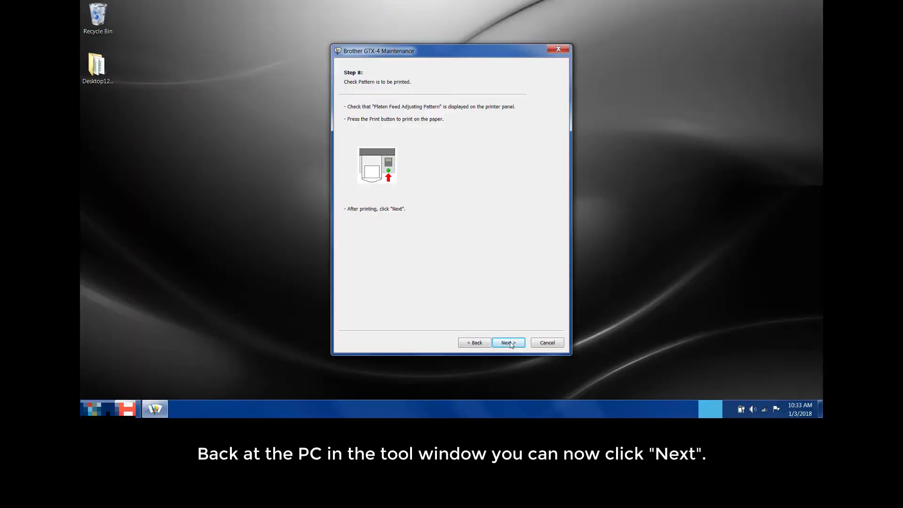
- Open Step 9, view the belt-pitch print example, and set [1] to 1
click(509, 343)
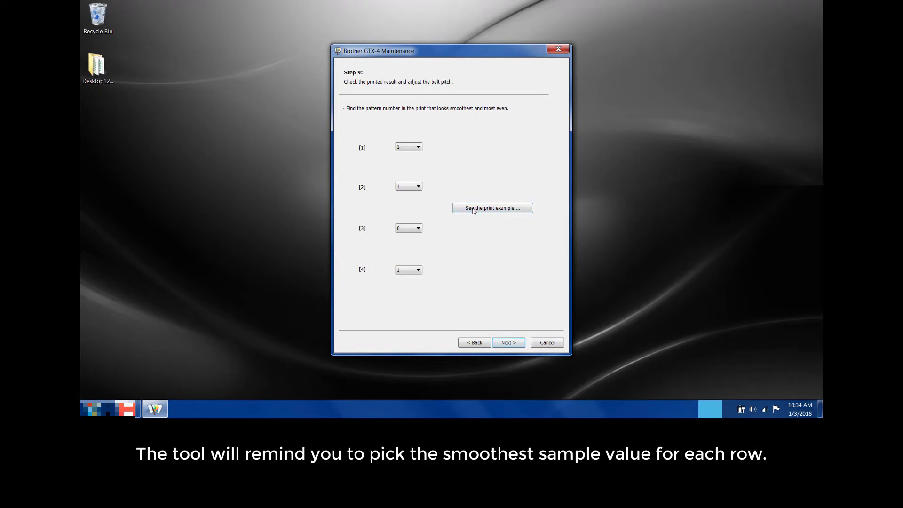
click(474, 211)
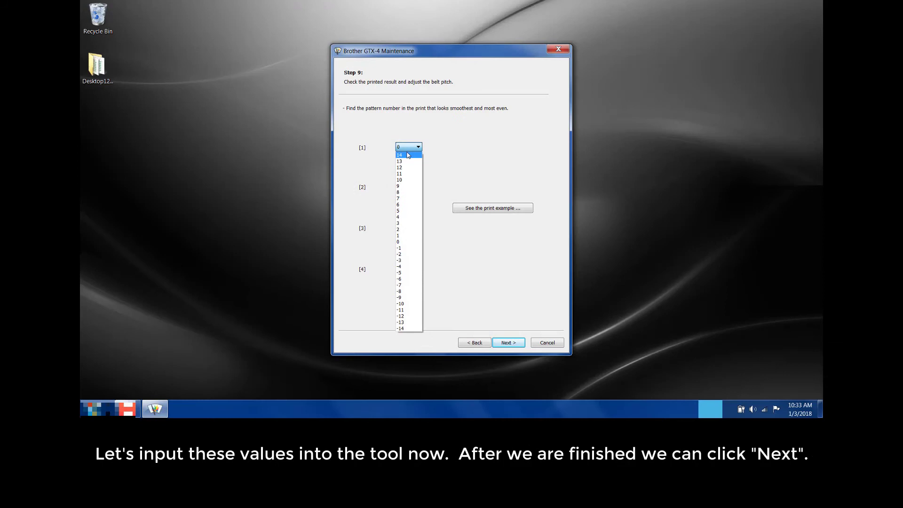
click(409, 187)
- Set belt pitch [2] to 1, [3] to 0, [4] to 1 and submit
click(416, 189)
click(409, 205)
click(415, 230)
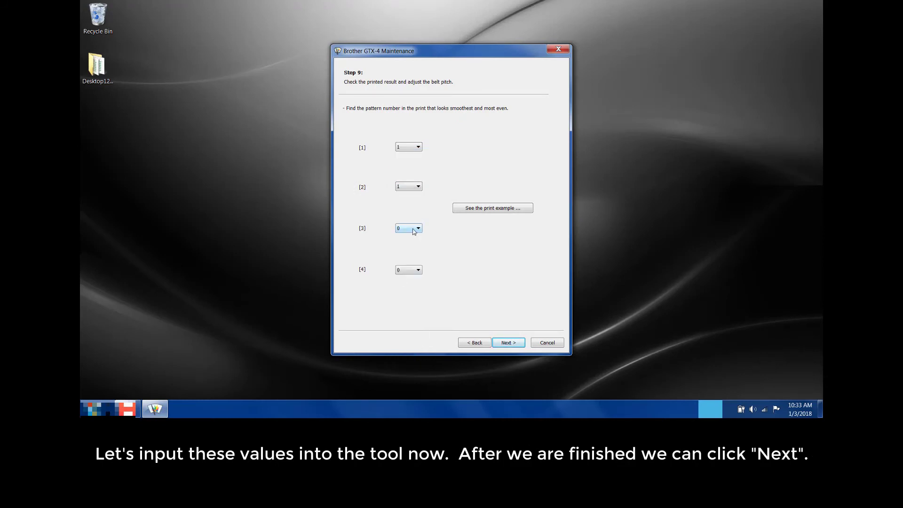
click(414, 229)
click(412, 271)
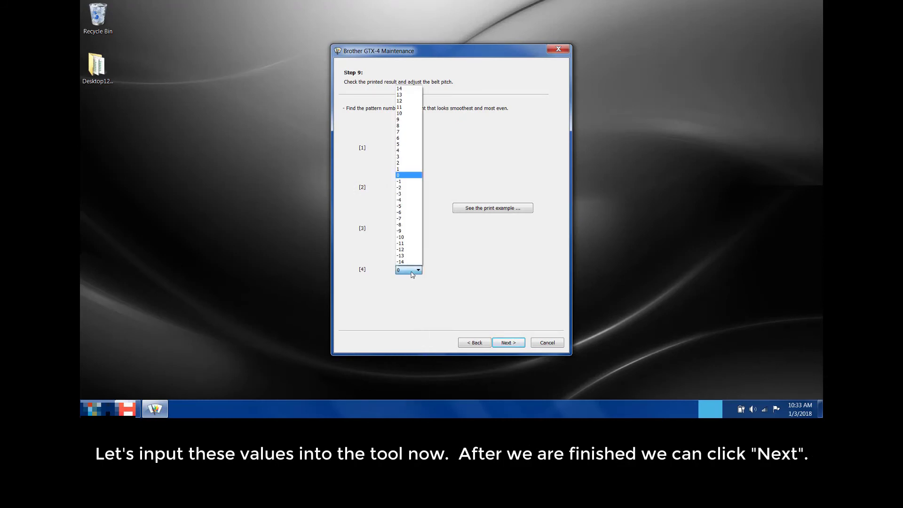
click(404, 170)
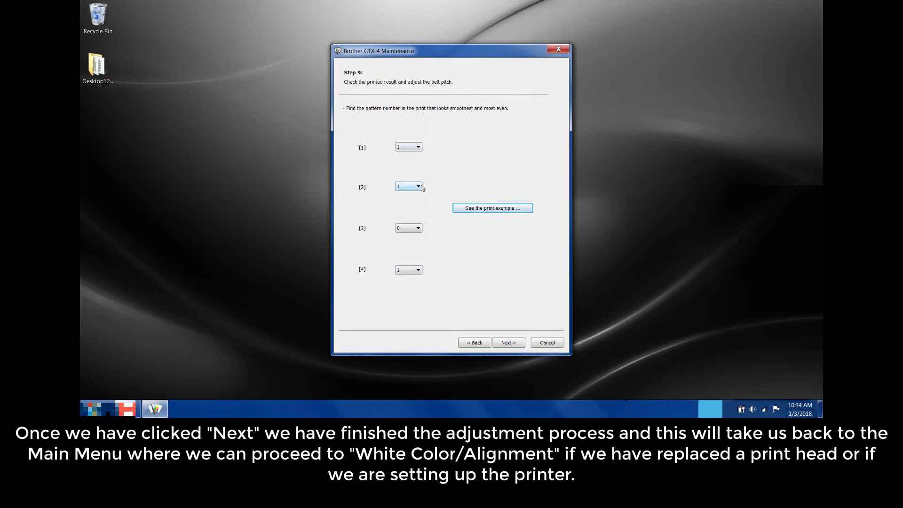
click(510, 344)
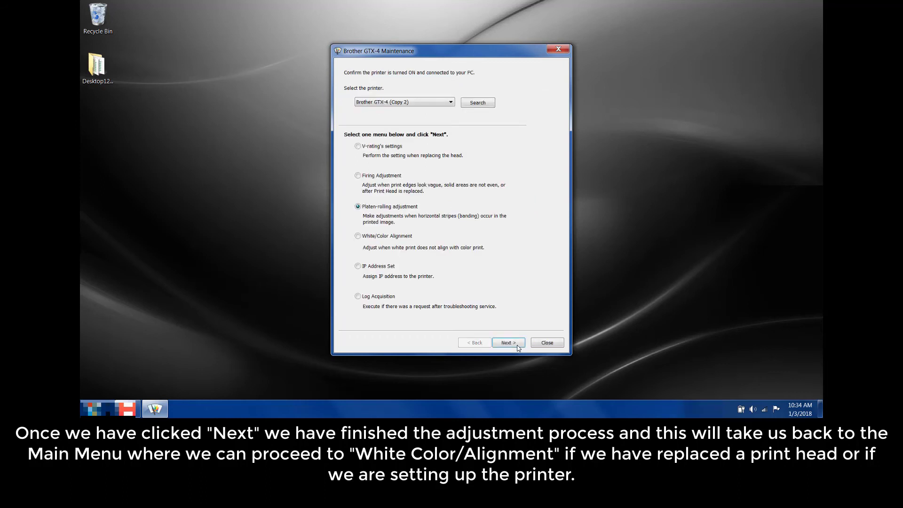